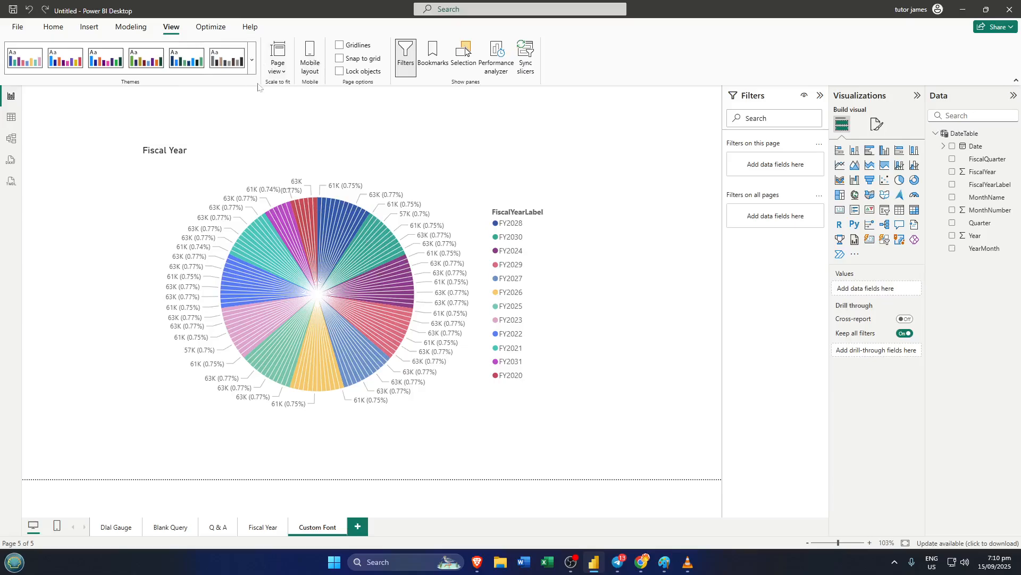
Step: Examine the current theme's customization settings for text fonts, tab headers, page wallpaper and filter pane, leaving them as they are
click(251, 68)
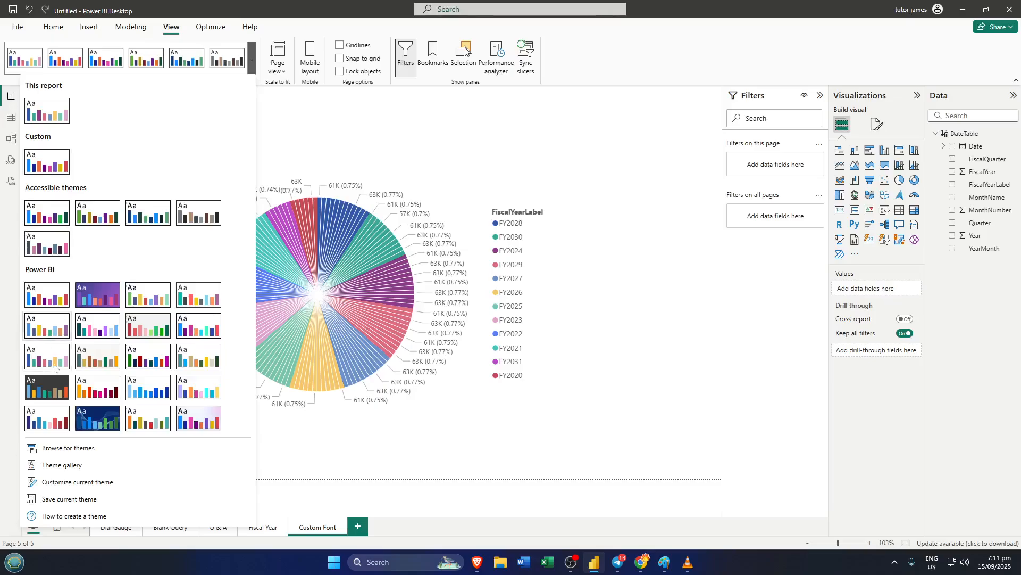
click(77, 485)
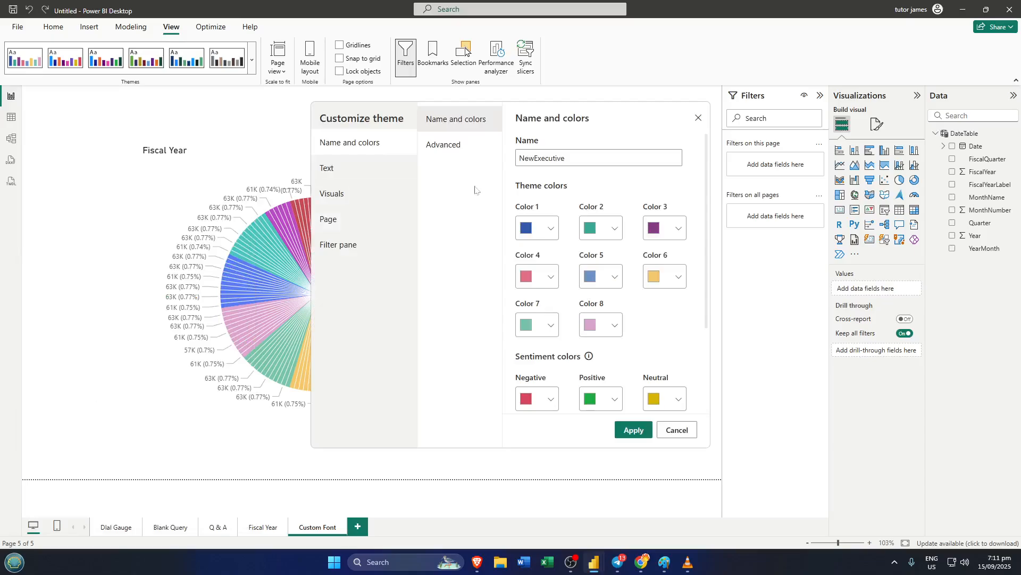
click(353, 165)
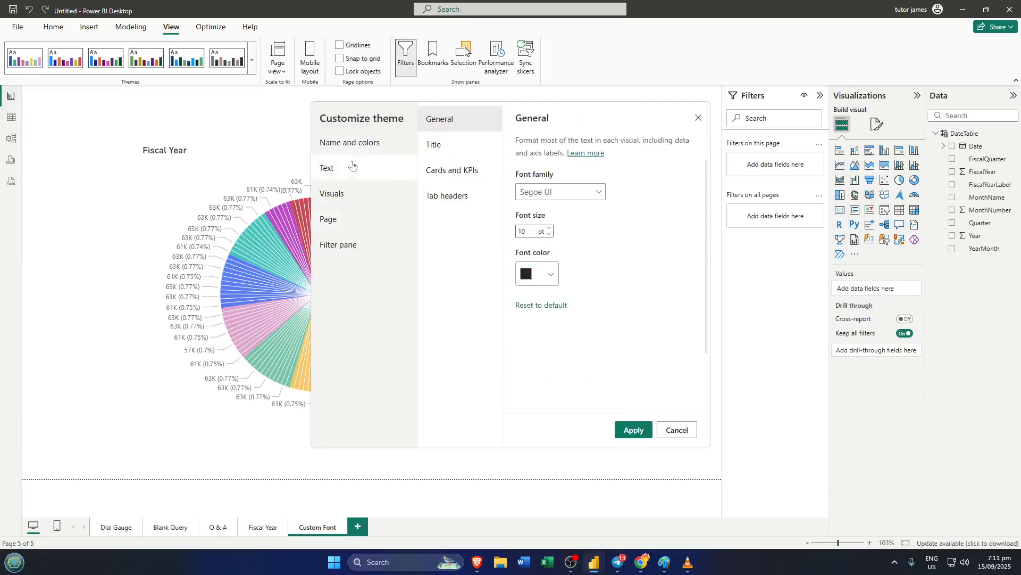
click(589, 194)
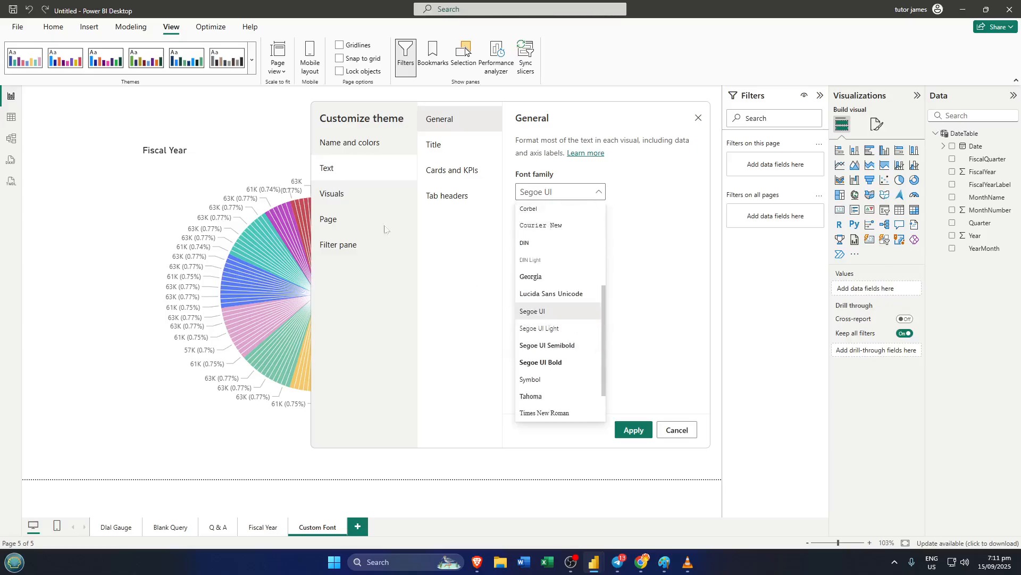
click(358, 196)
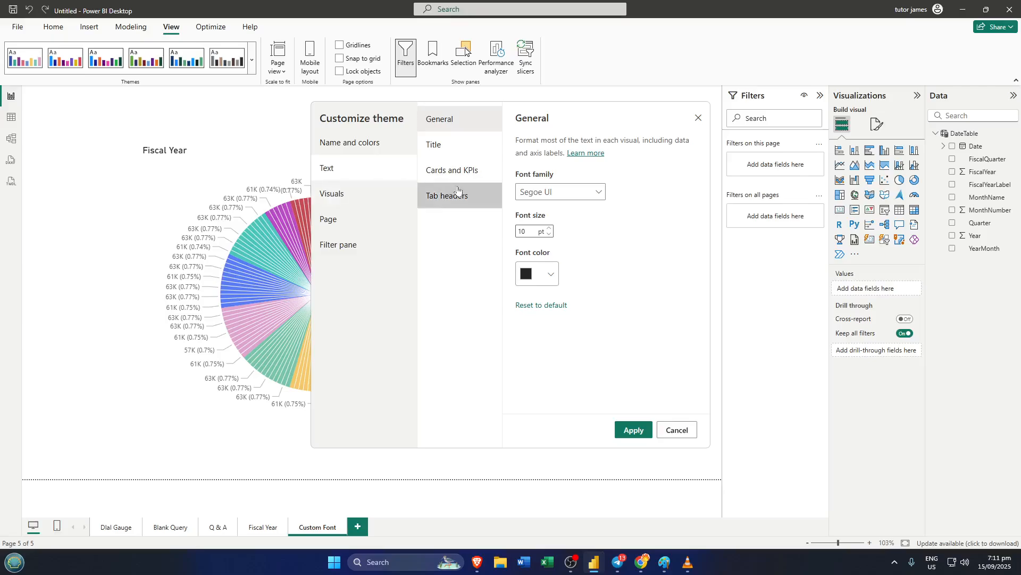
click(452, 171)
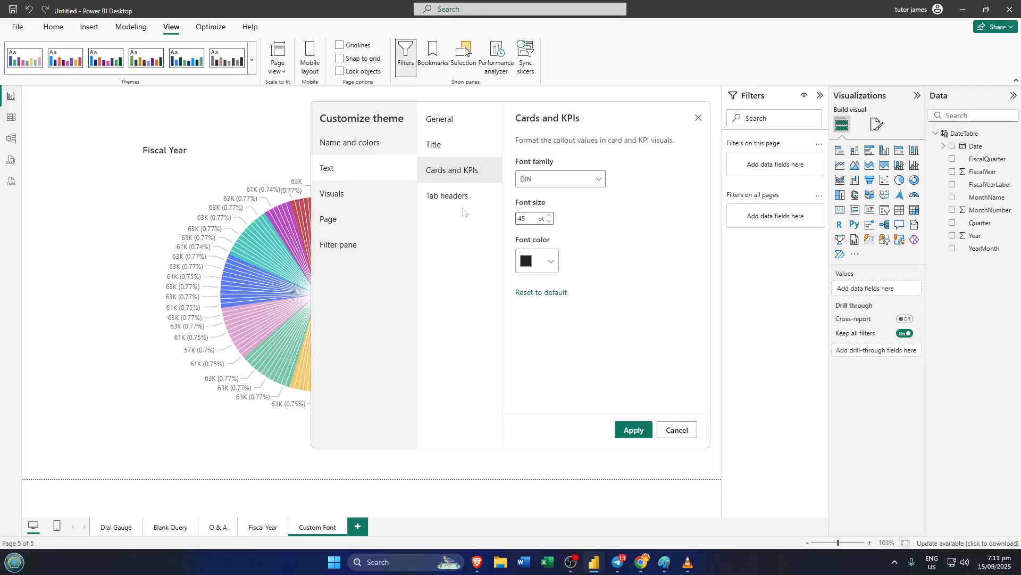
click(436, 197)
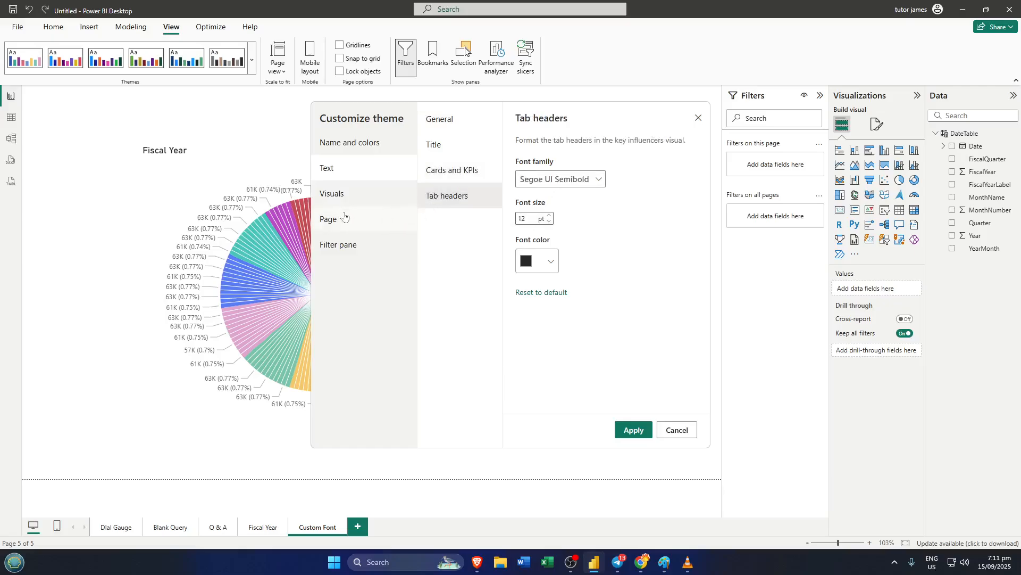
click(595, 181)
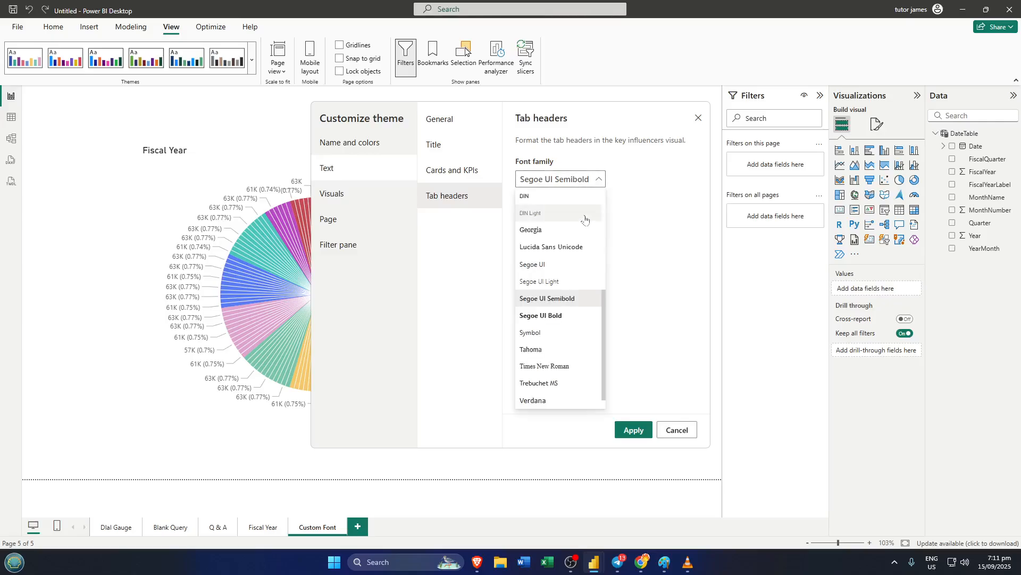
click(337, 214)
click(341, 218)
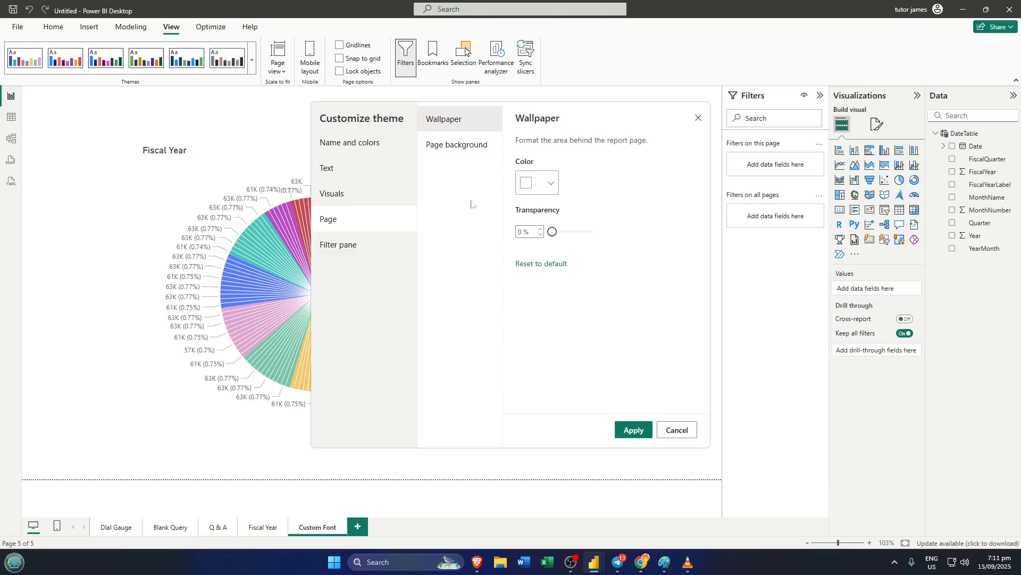
click(391, 245)
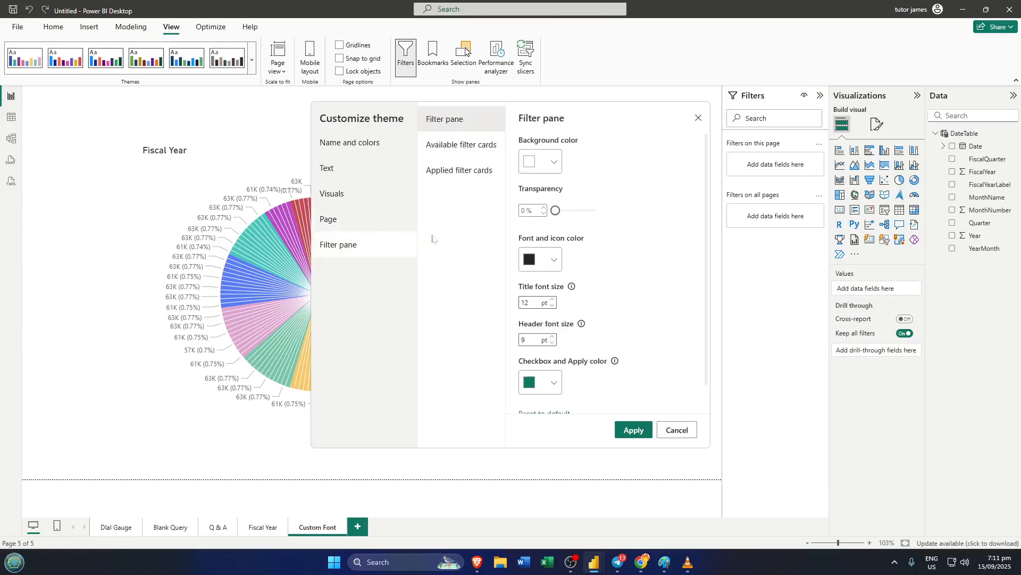
click(699, 118)
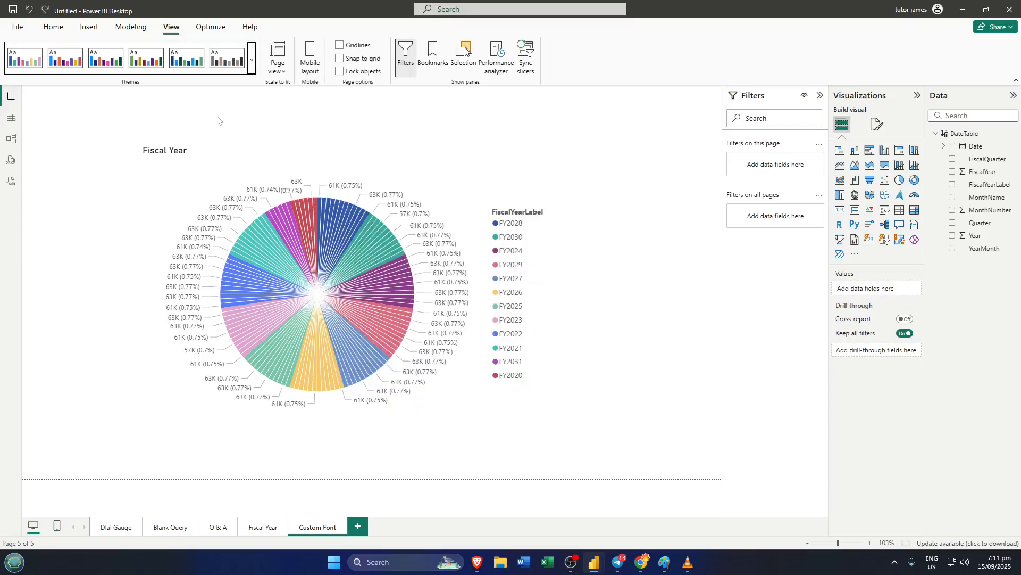
click(249, 65)
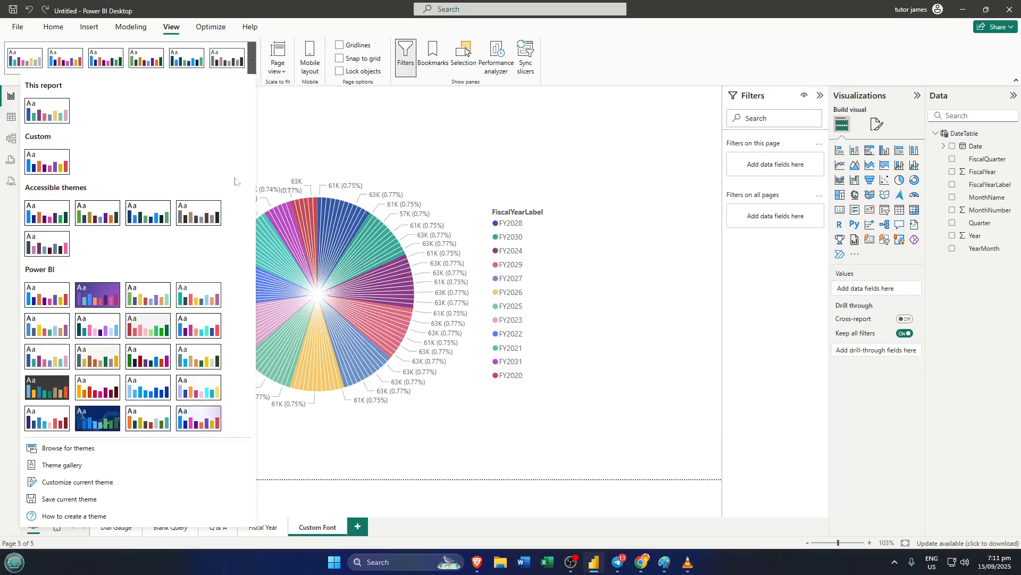
click(439, 169)
click(464, 168)
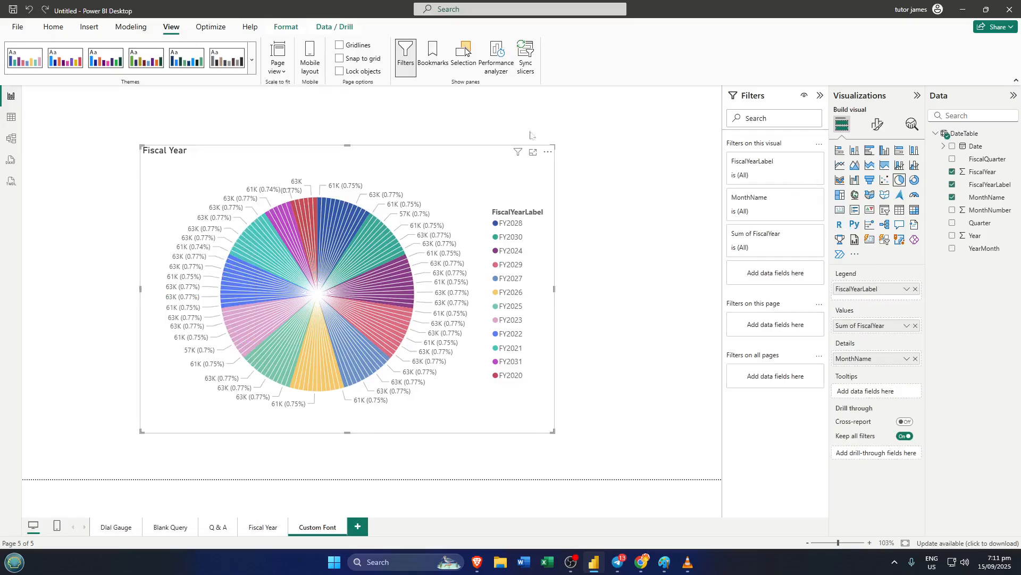
click(874, 126)
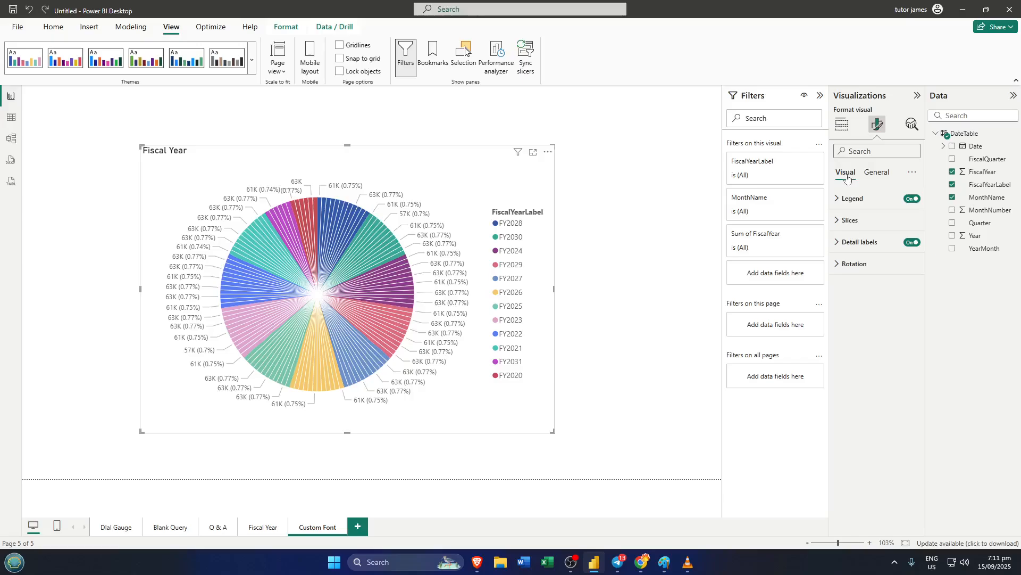
click(839, 205)
click(839, 202)
click(357, 215)
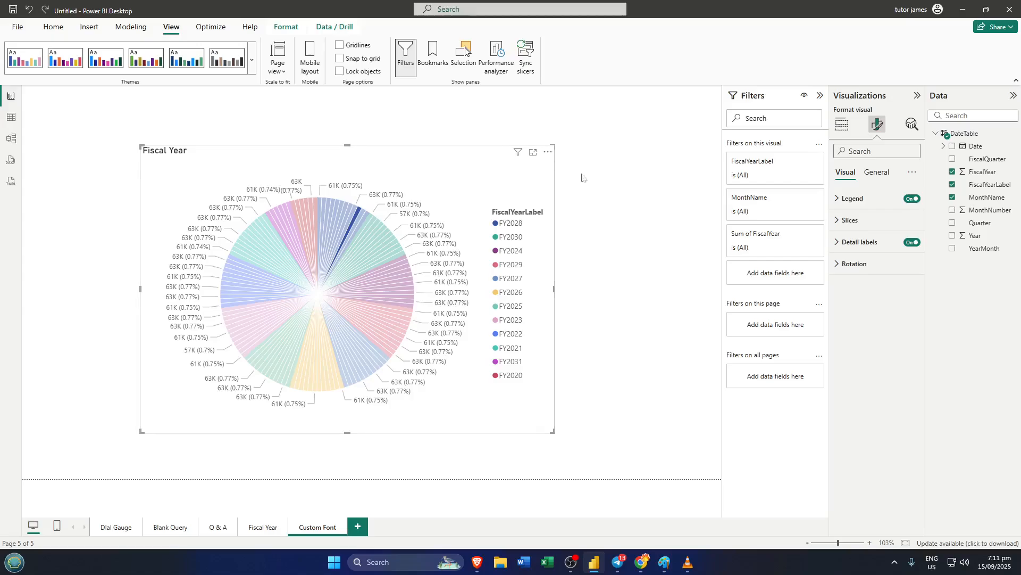
click(663, 161)
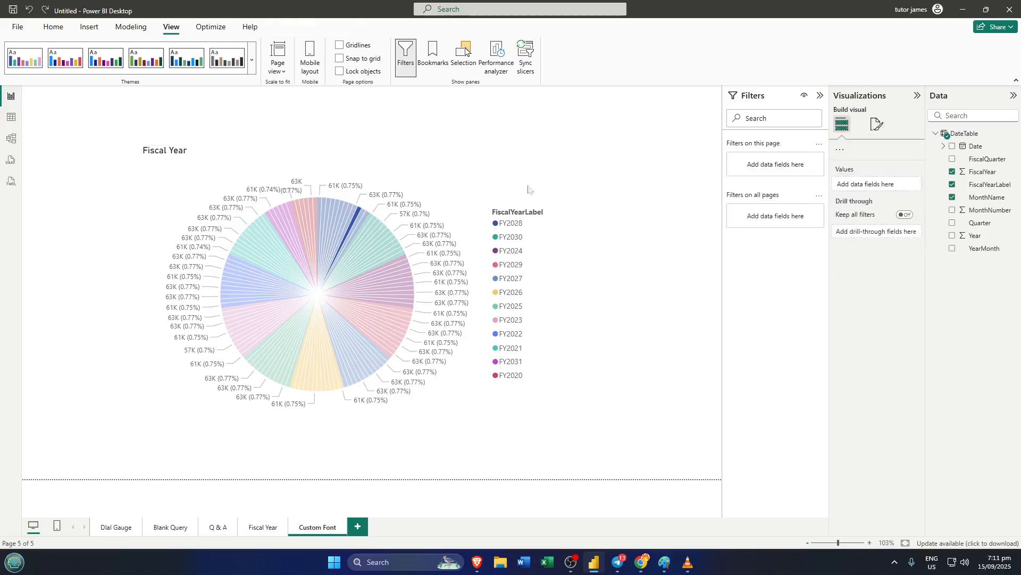
Step: Set the legend text font of the Fiscal Year pie chart to Georgia
click(477, 190)
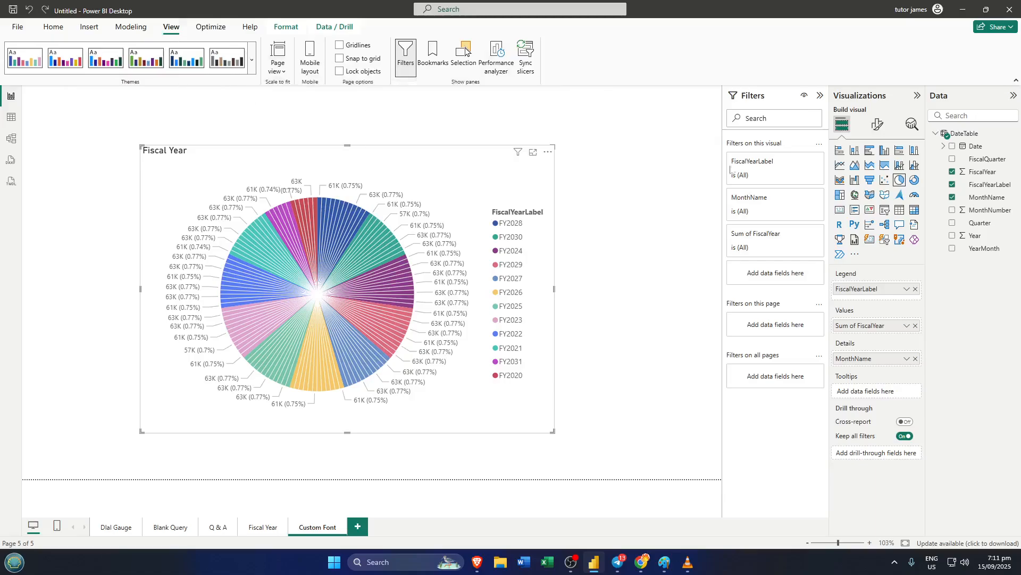
click(877, 125)
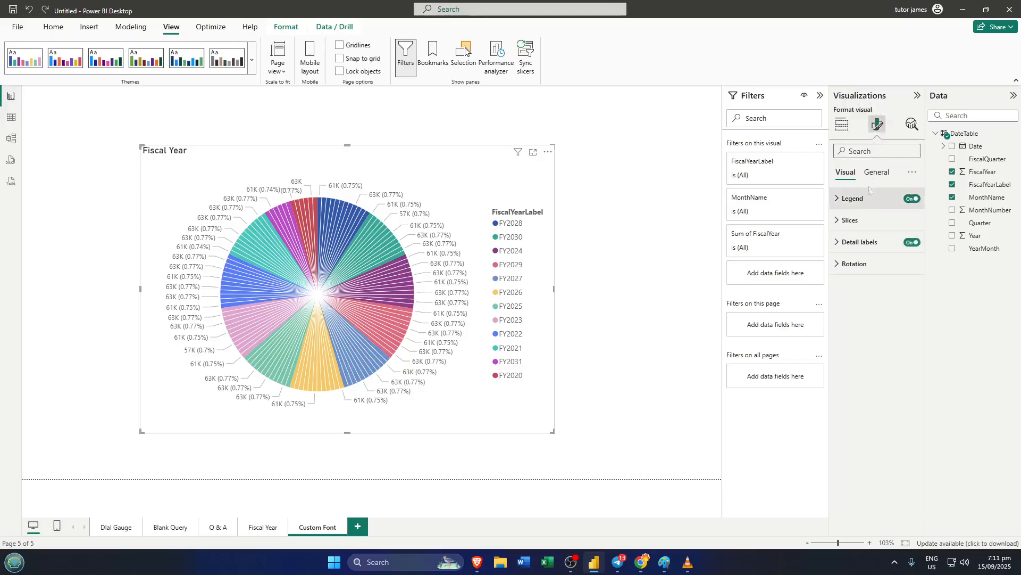
click(840, 205)
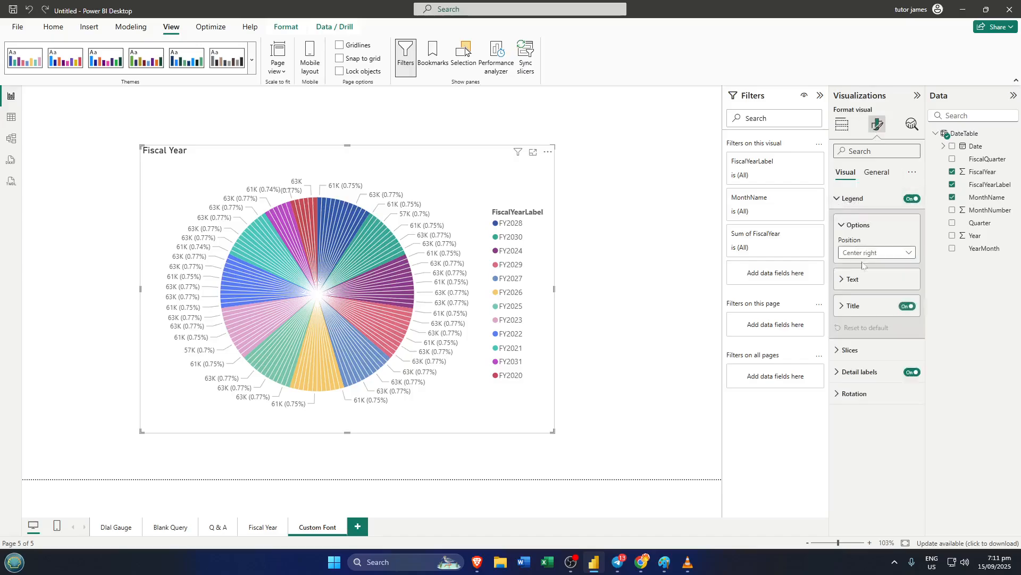
click(847, 280)
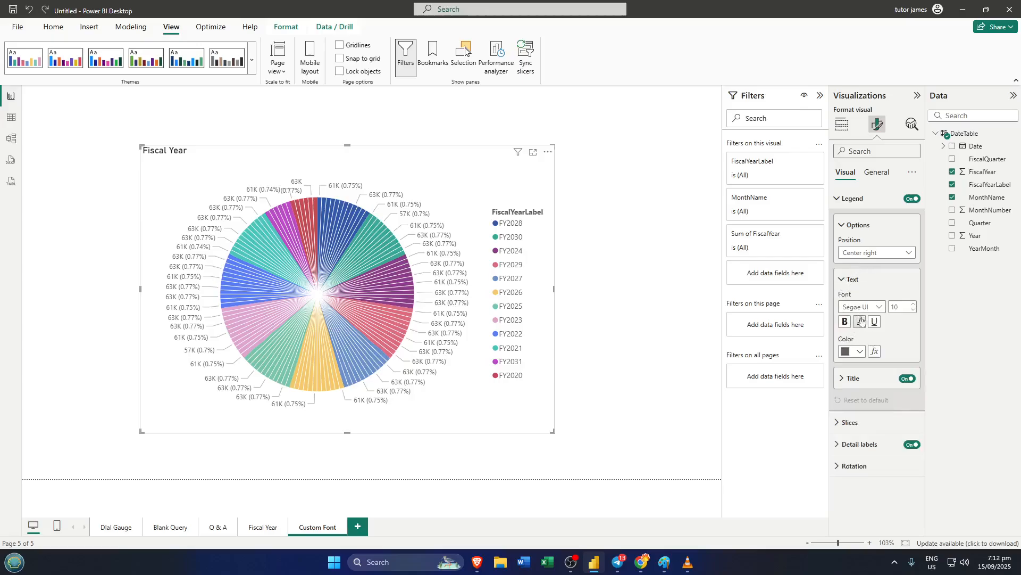
click(881, 308)
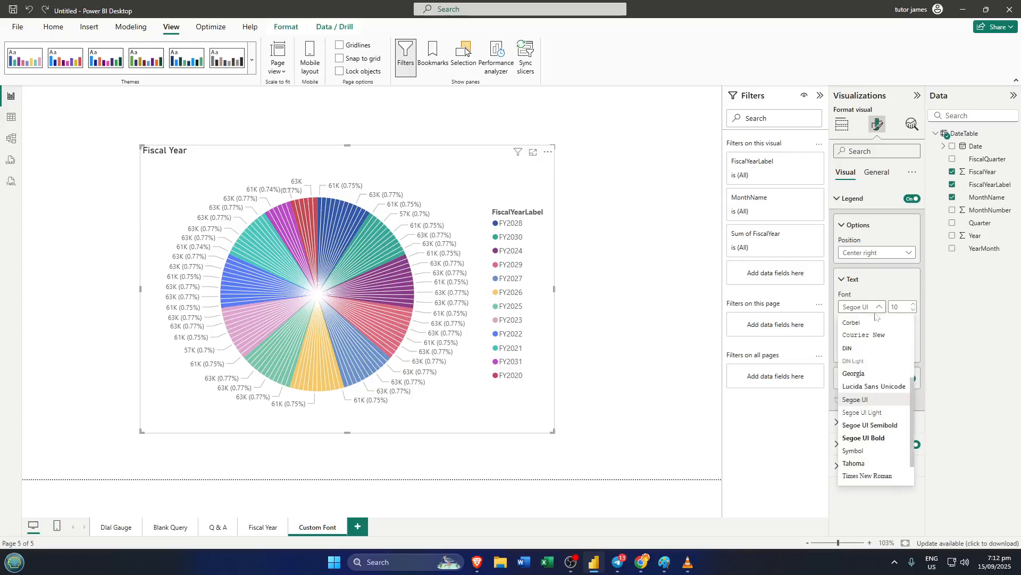
click(863, 373)
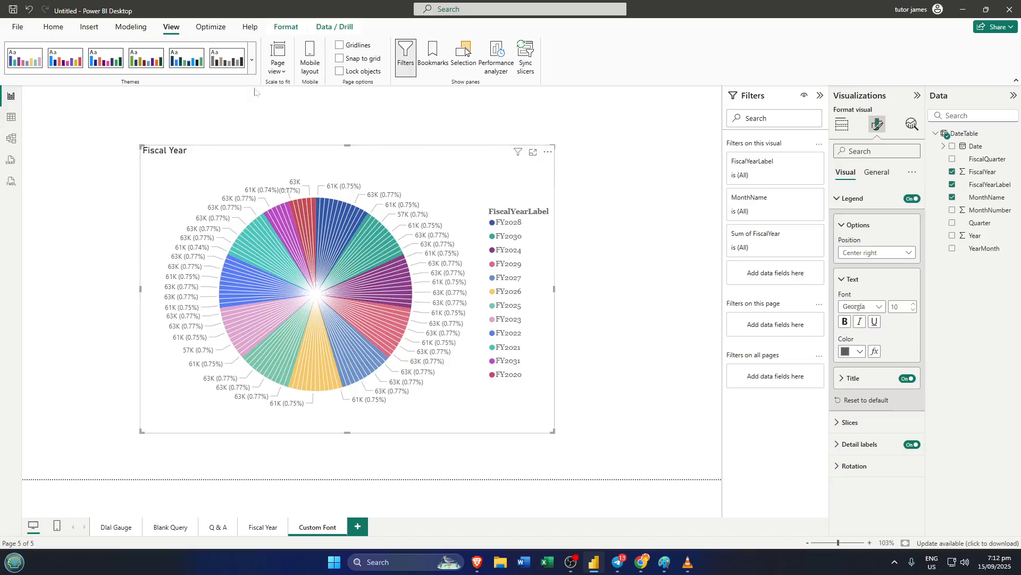
Step: Import the report theme file Custom Theme 1 from the Desktop folder
click(253, 61)
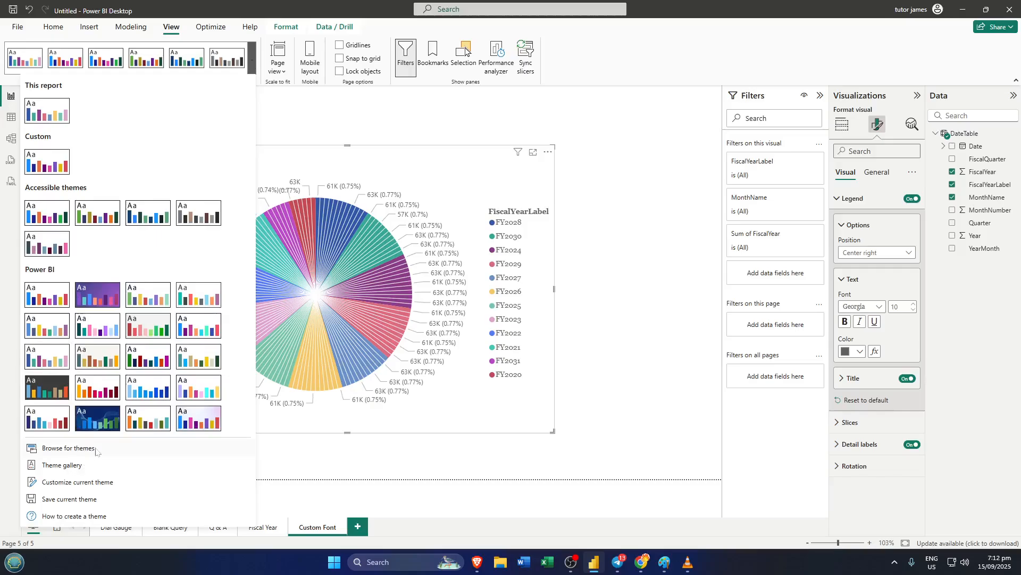
click(60, 452)
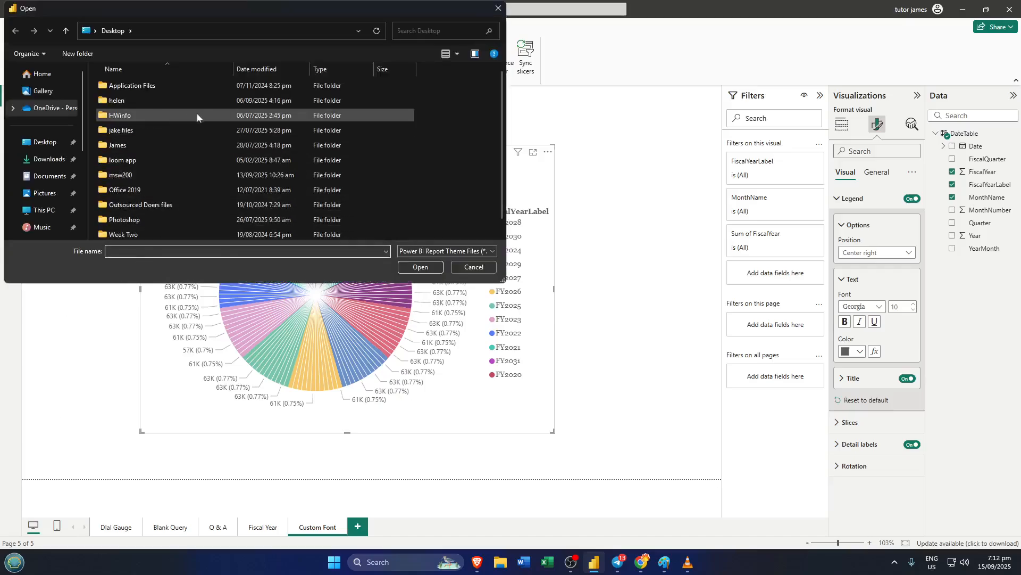
click(66, 146)
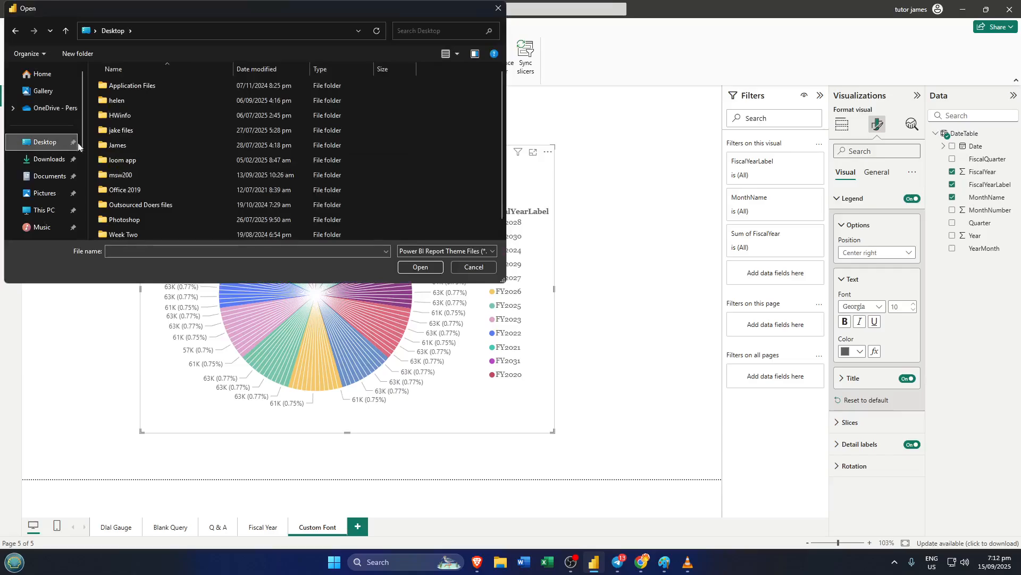
scroll(312, 151, down, 2)
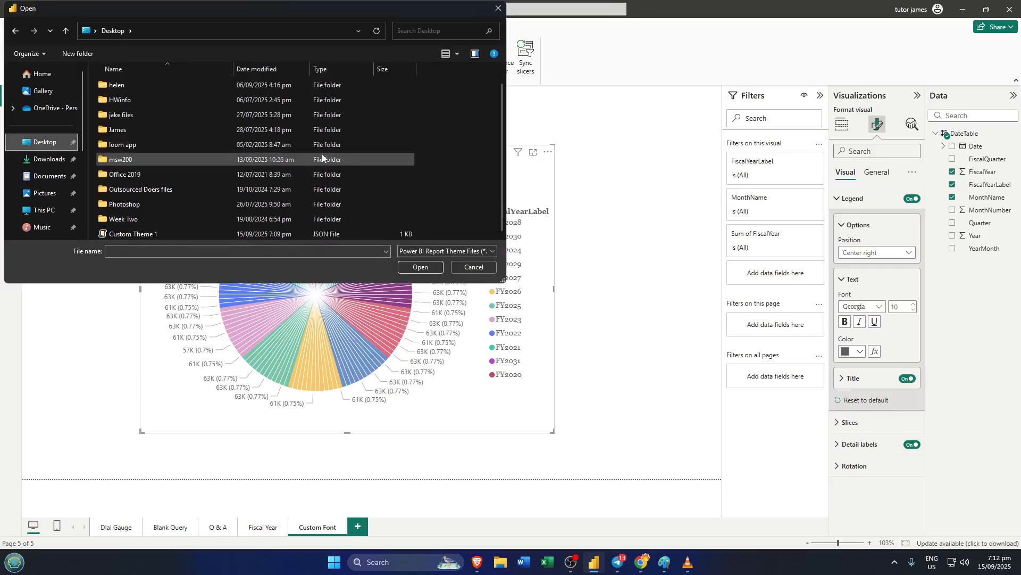
click(157, 237)
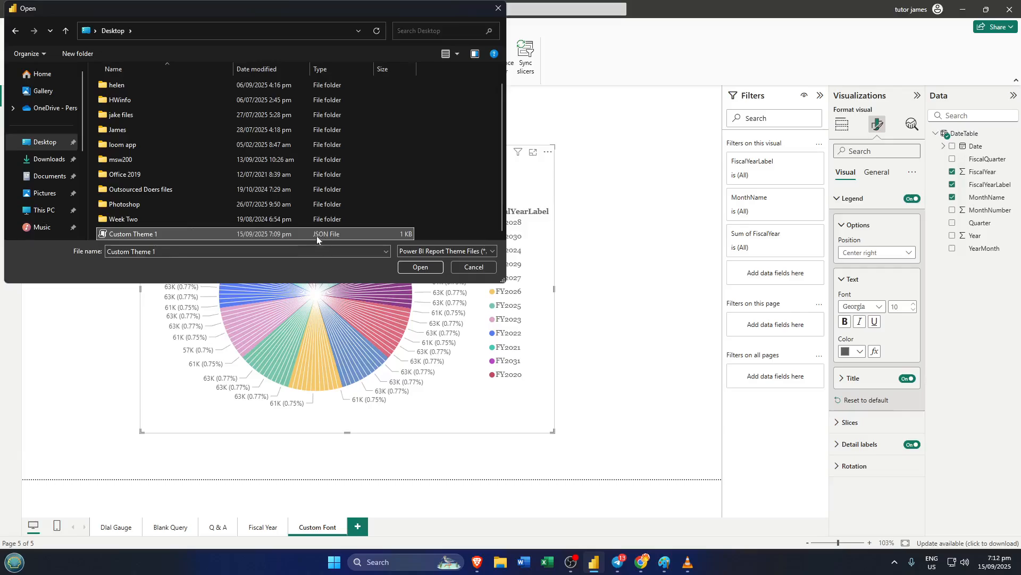
click(426, 267)
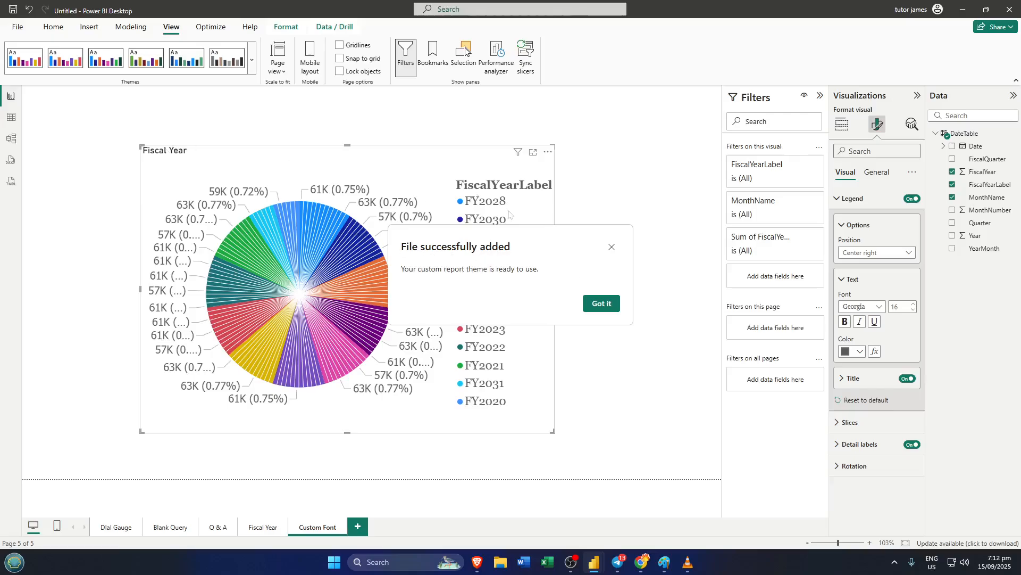
click(613, 304)
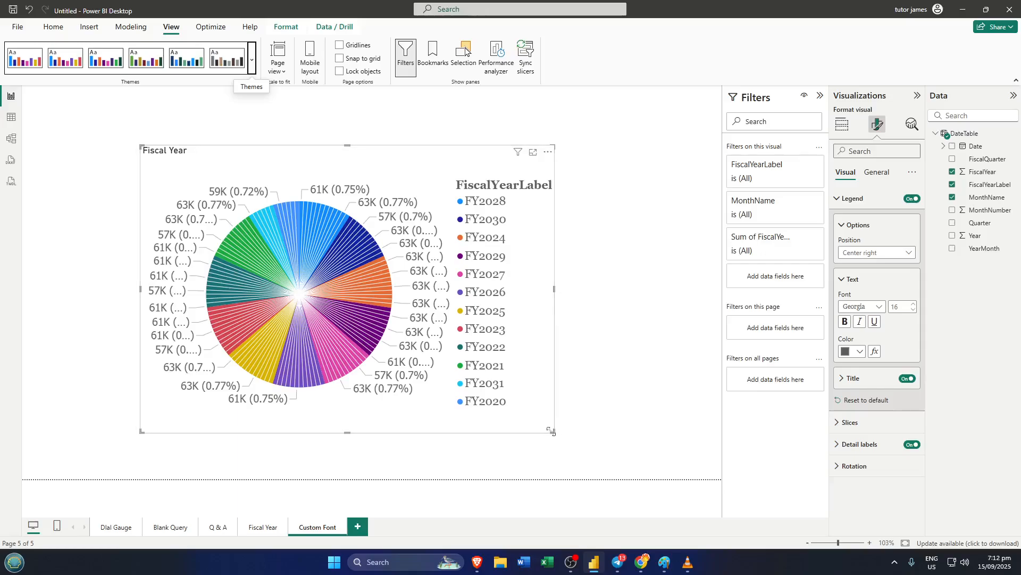
Step: Enlarge the Fiscal Year pie chart in width and height from its lower-right corner, and deselect it
drag(551, 430, 612, 461)
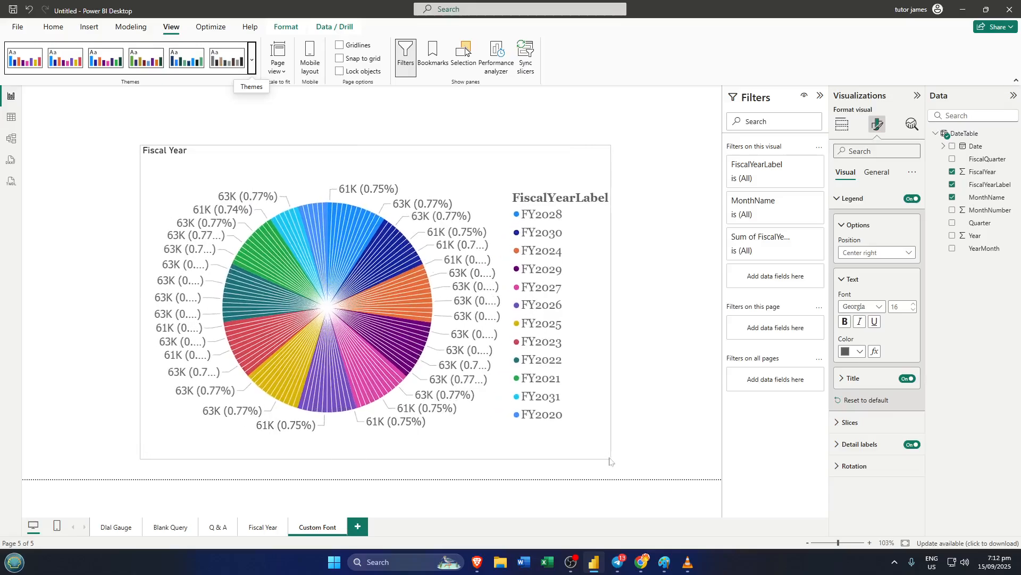
click(673, 315)
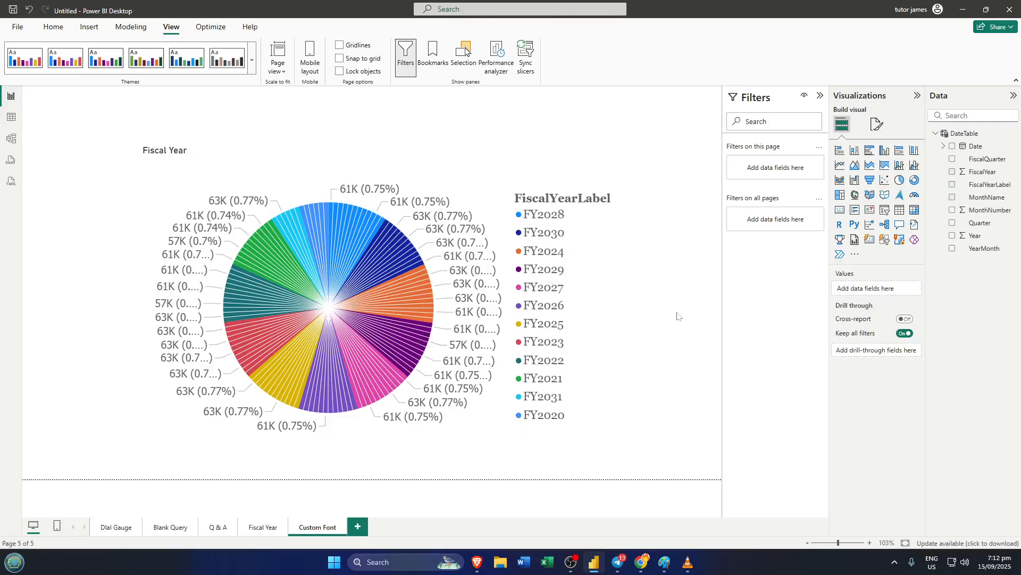